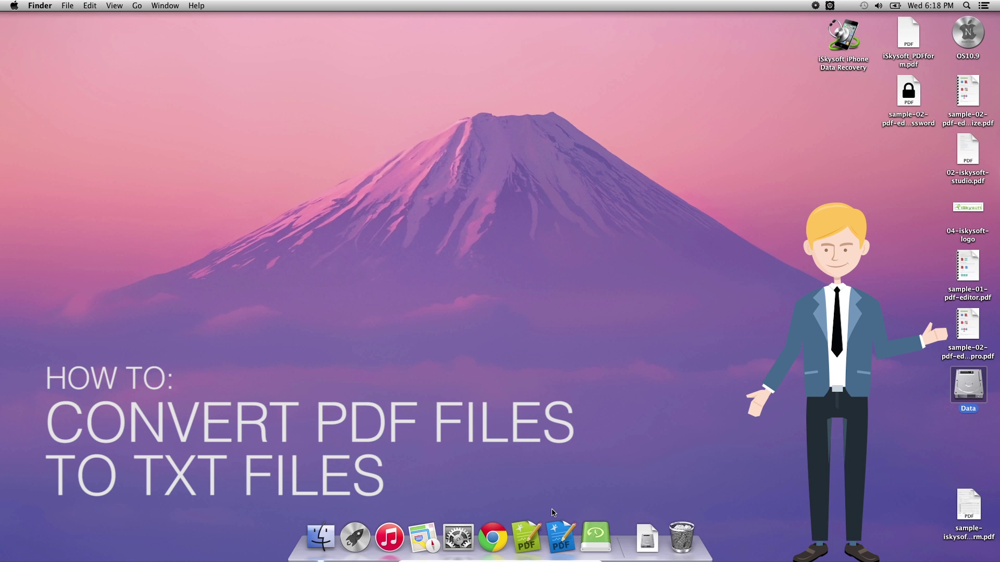
# Launch iSkysoft PDF Editor Pro and open sample-01-pdf-editor.pdf from the Desktop
pyautogui.click(528, 538)
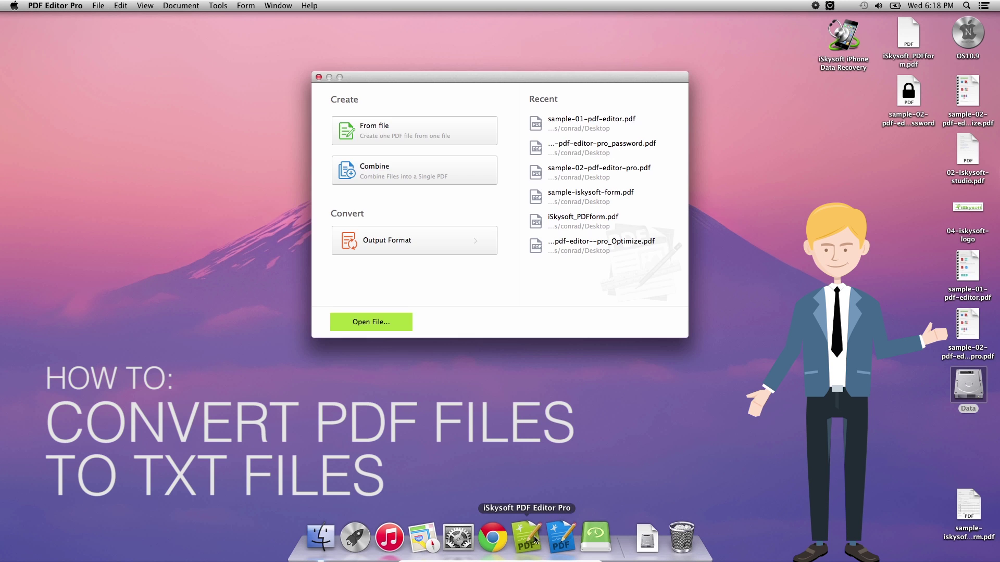
pyautogui.click(385, 324)
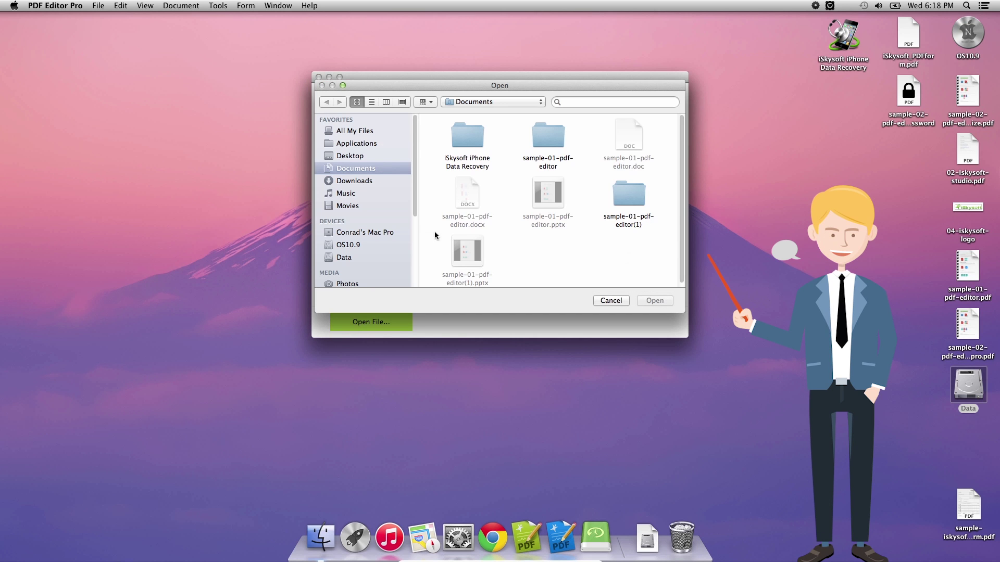
pyautogui.click(350, 156)
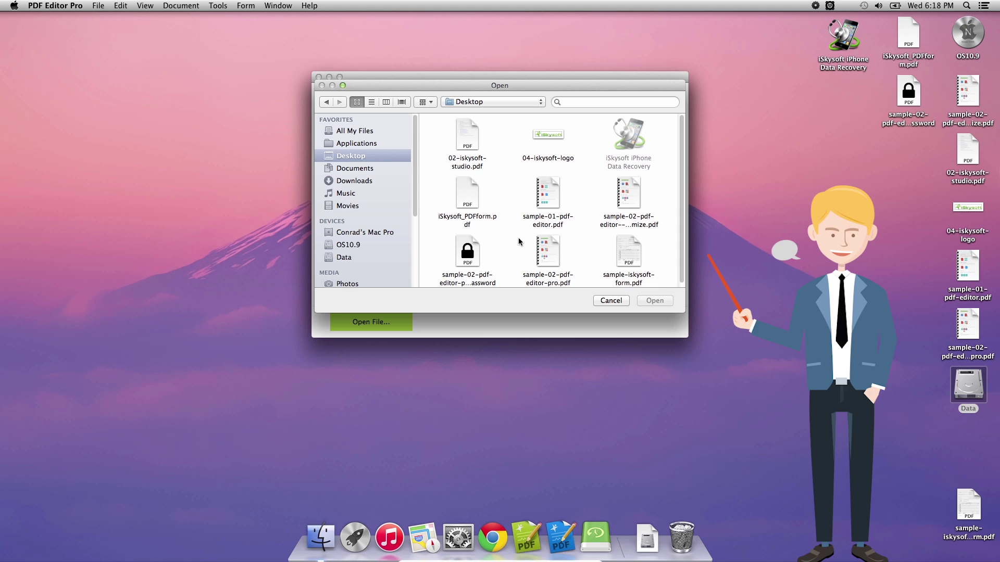
pyautogui.click(548, 200)
pyautogui.doubleClick(558, 210)
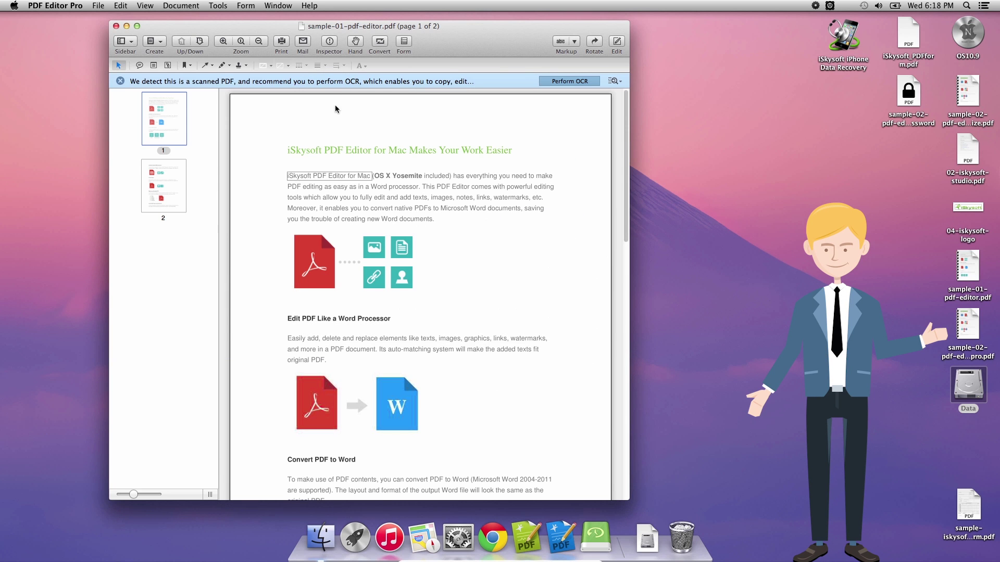
# Choose Text Document (.txt) as the conversion format and turn OCR on
pyautogui.click(381, 42)
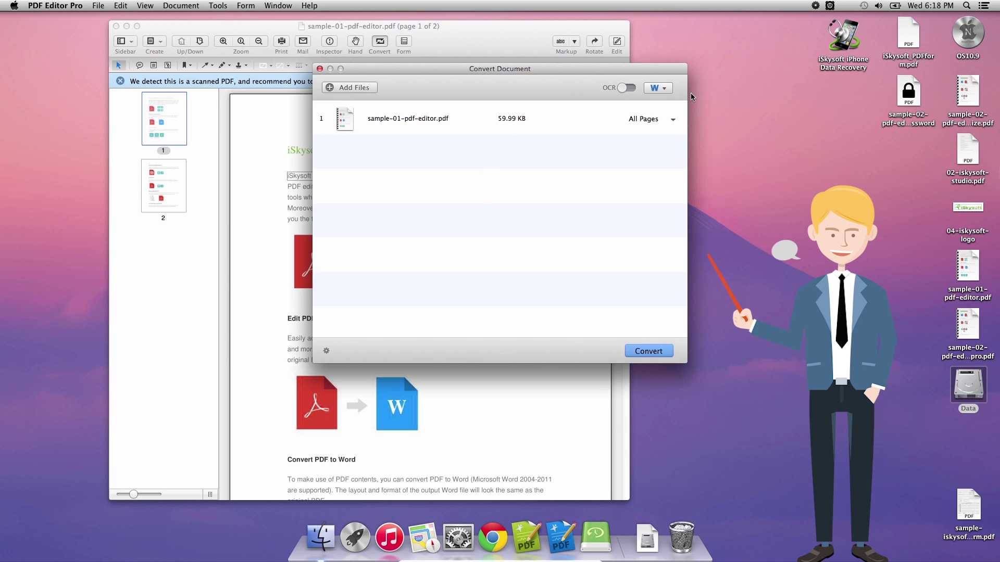
pyautogui.click(656, 88)
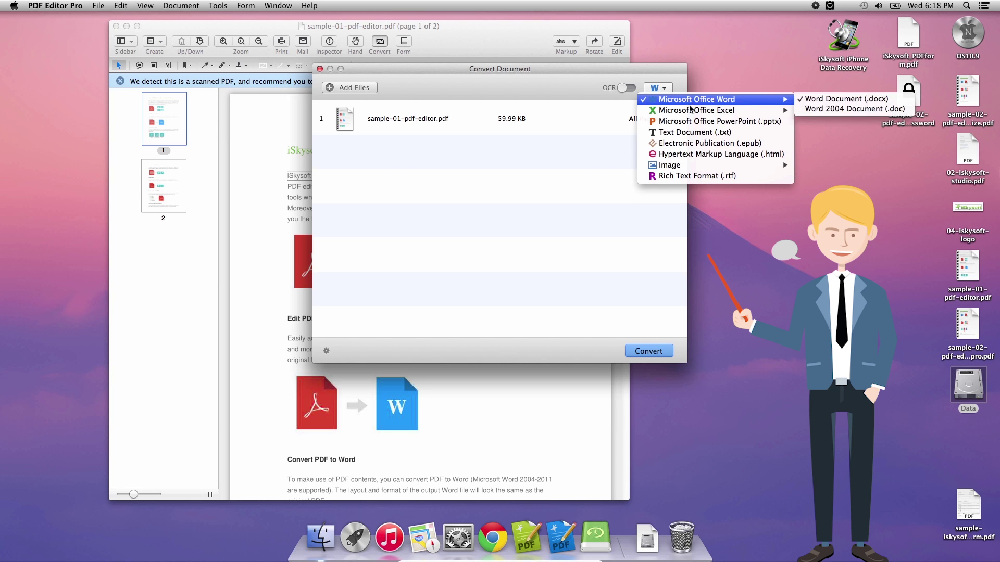
pyautogui.click(683, 132)
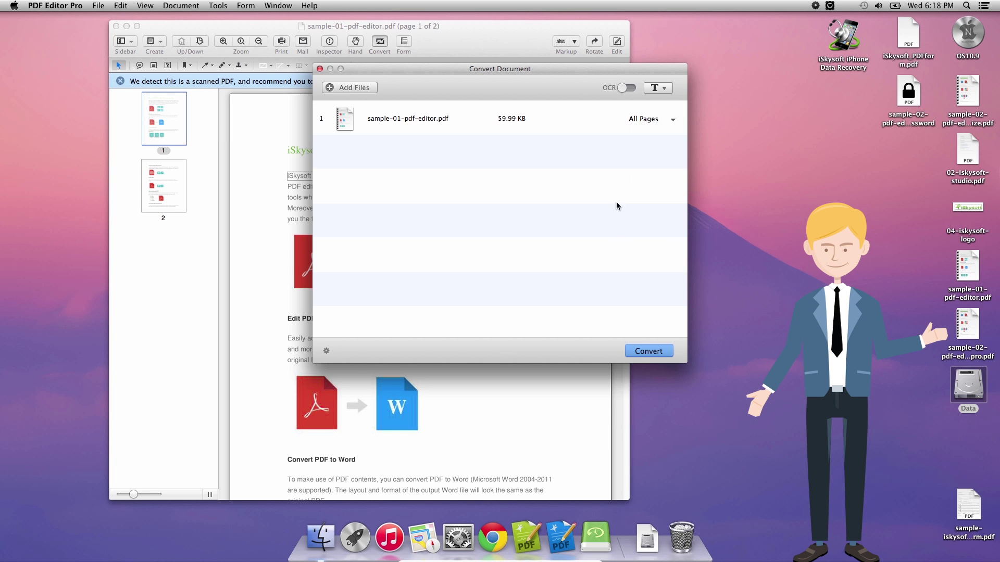
pyautogui.click(629, 87)
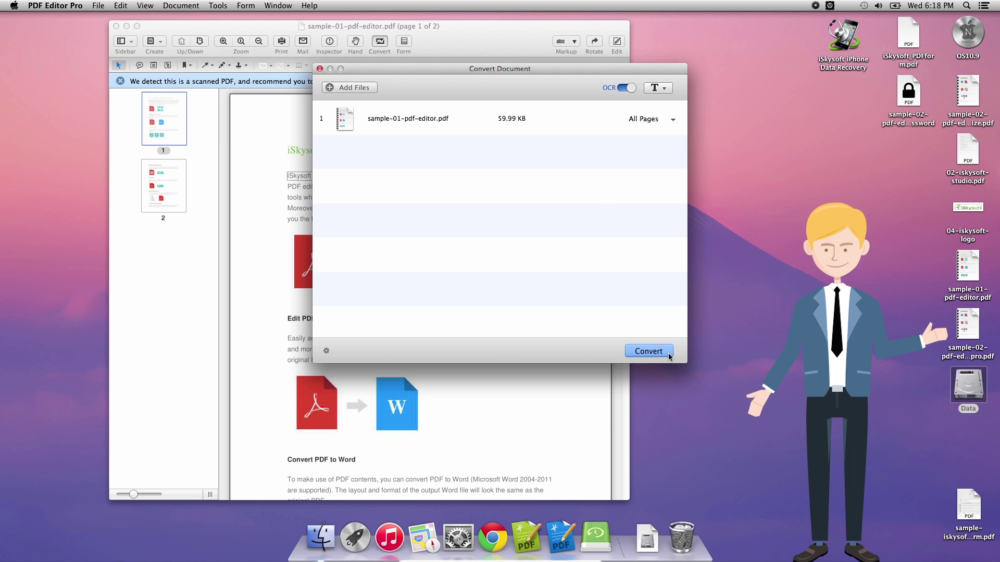
# Review the OCR and EPUB pages of the conversion preferences
pyautogui.click(328, 350)
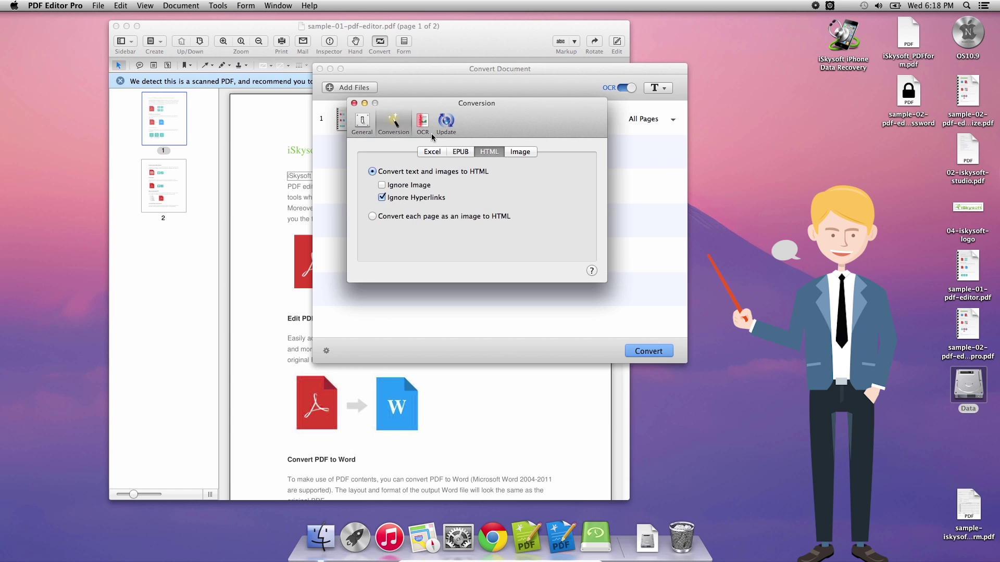
pyautogui.click(422, 124)
pyautogui.click(394, 125)
pyautogui.click(432, 152)
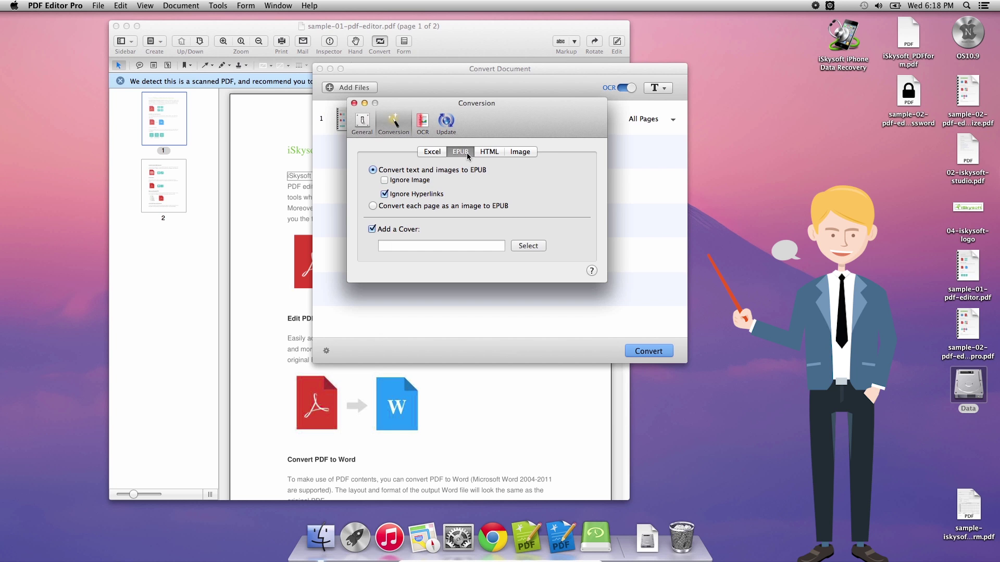
# Close the preferences, then convert the PDF and save the text file
pyautogui.click(354, 104)
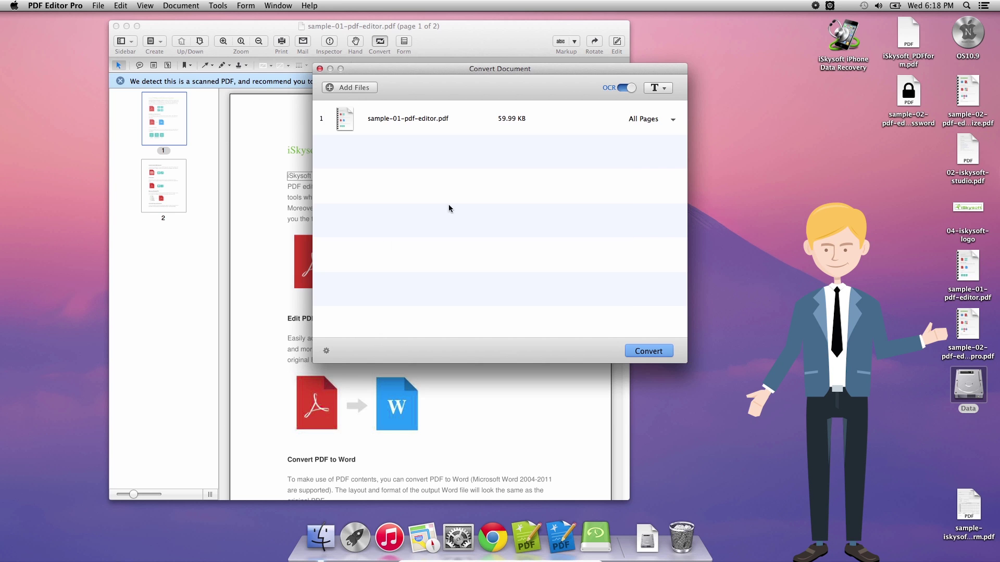
pyautogui.click(648, 351)
pyautogui.click(686, 317)
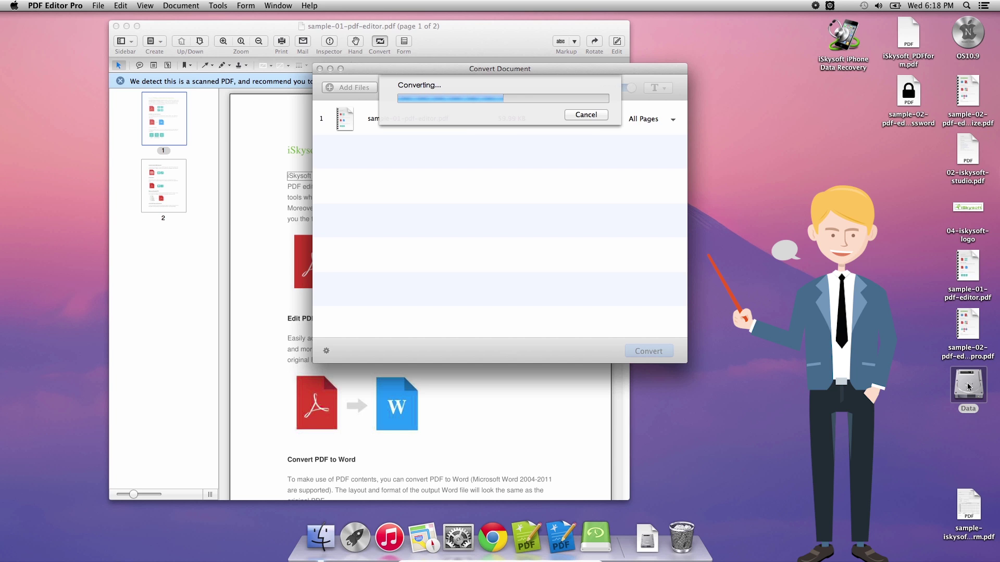
# Open sample-01-pdf-editor.txt from Documents on the Data disk in TextEdit
pyautogui.rightClick(968, 387)
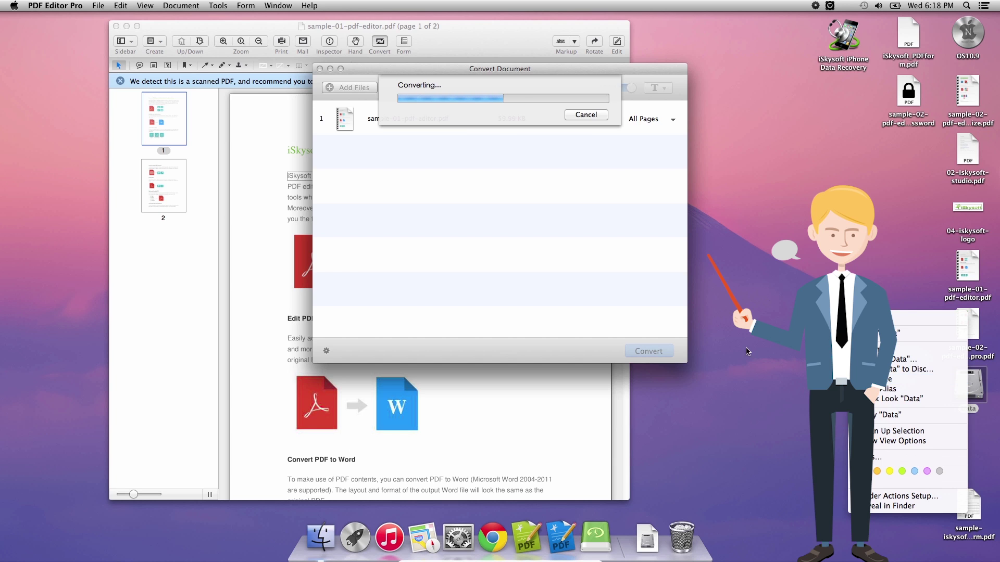
pyautogui.click(733, 349)
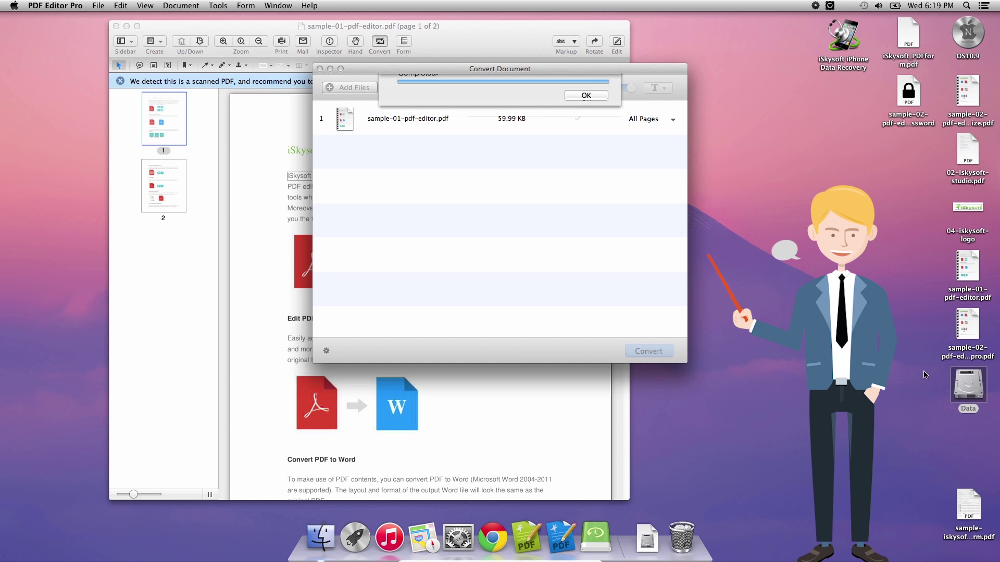
pyautogui.doubleClick(959, 380)
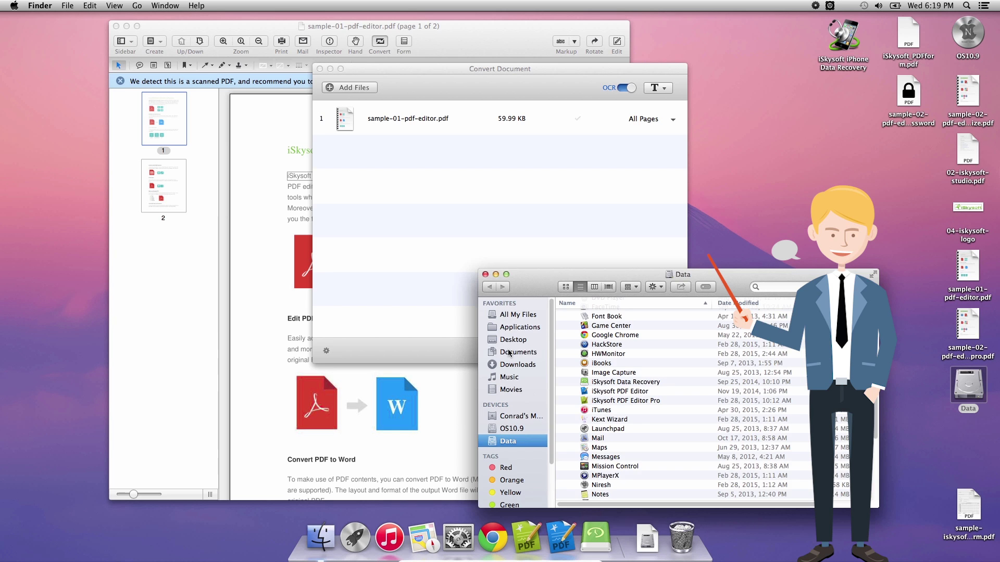
pyautogui.click(510, 352)
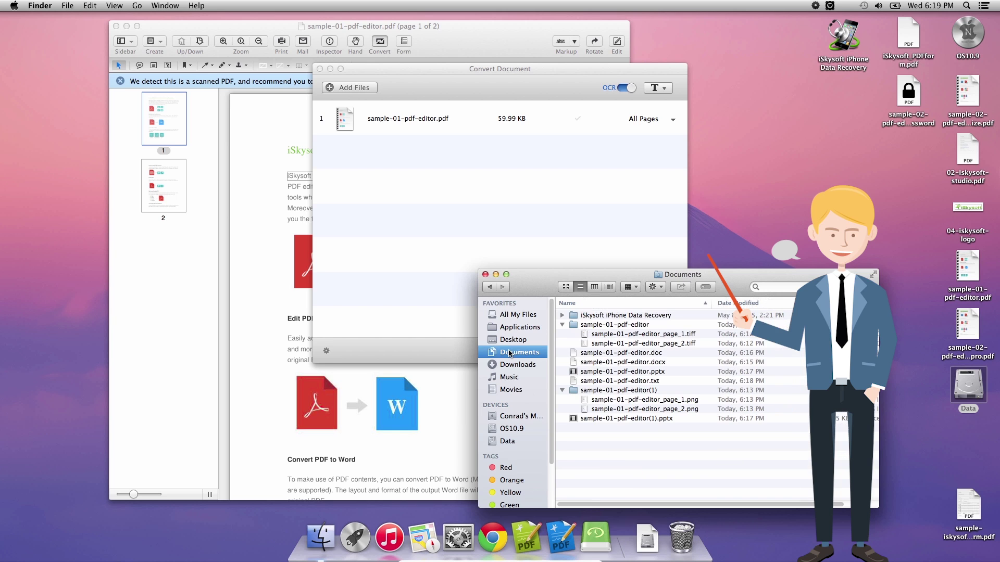
pyautogui.doubleClick(627, 381)
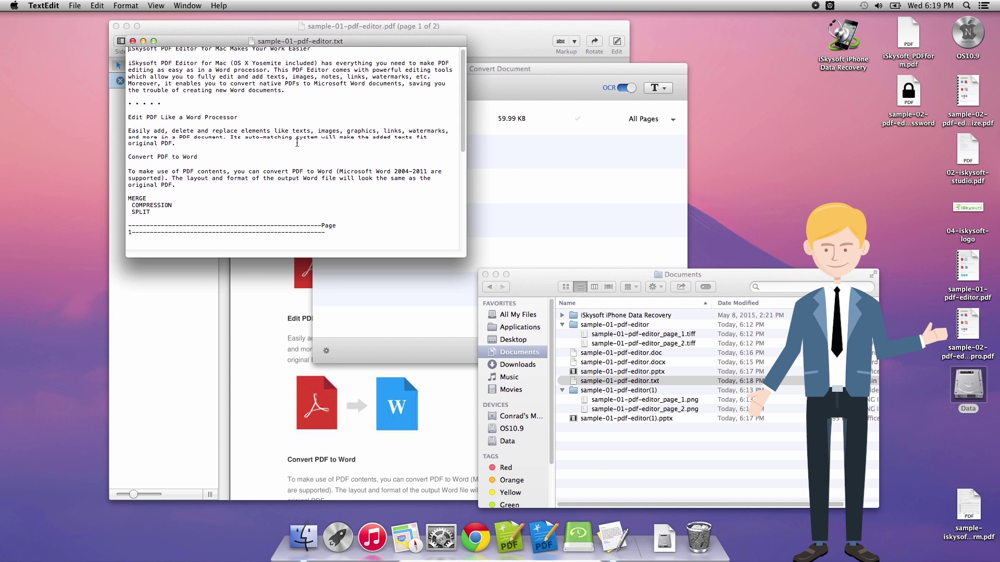
pyautogui.scroll(-5, 296, 138)
pyautogui.scroll(-3, 309, 176)
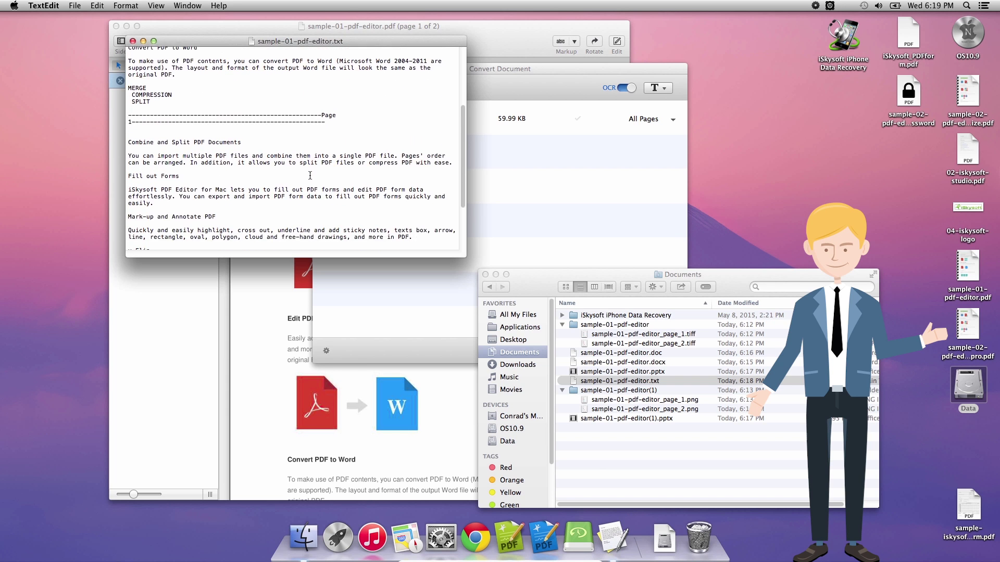
pyautogui.scroll(-3, 308, 180)
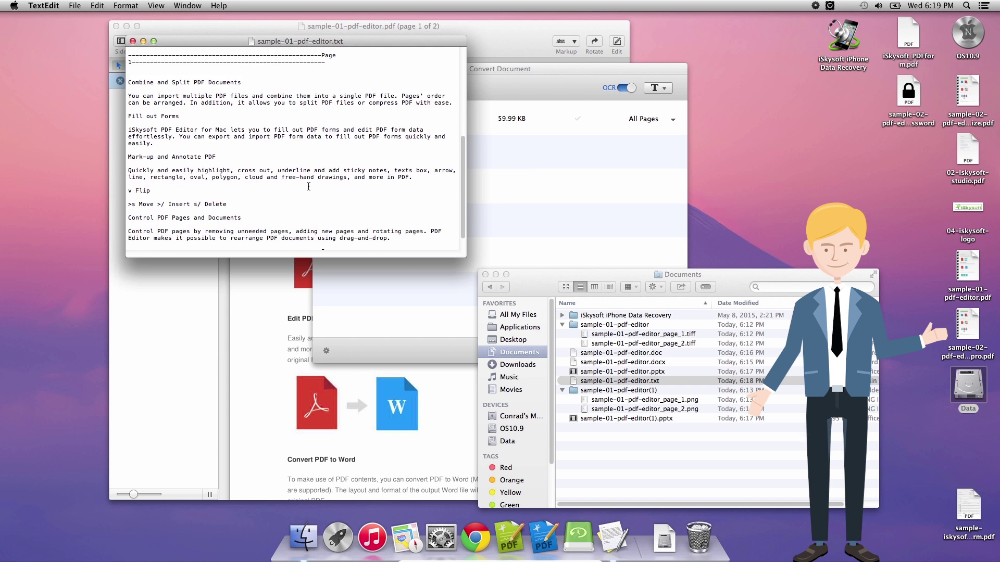
# Close sample-01-pdf-editor.txt in TextEdit after reading the extracted text
pyautogui.click(133, 41)
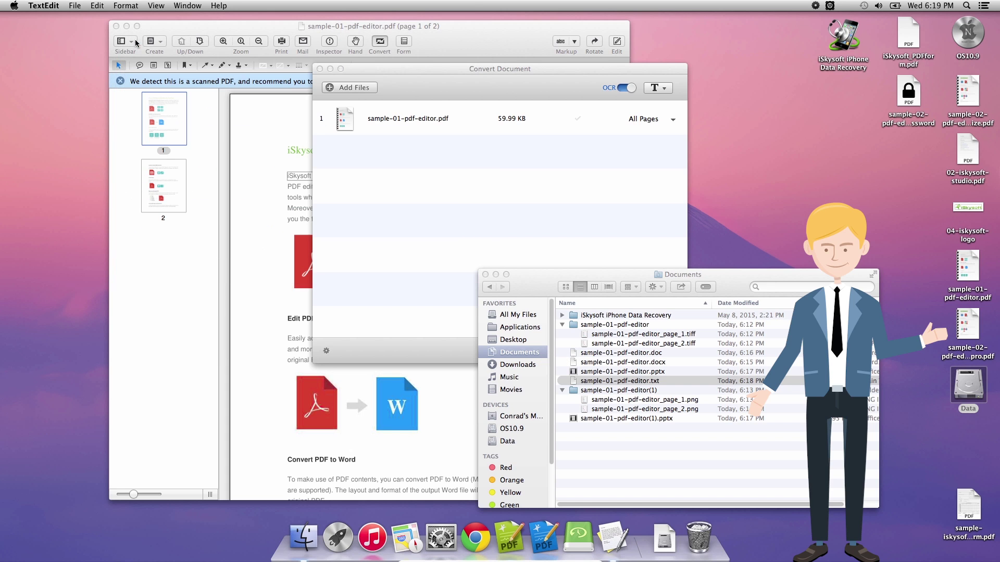
# Close the Documents window, the Convert Document window and the PDF Editor window
pyautogui.click(486, 275)
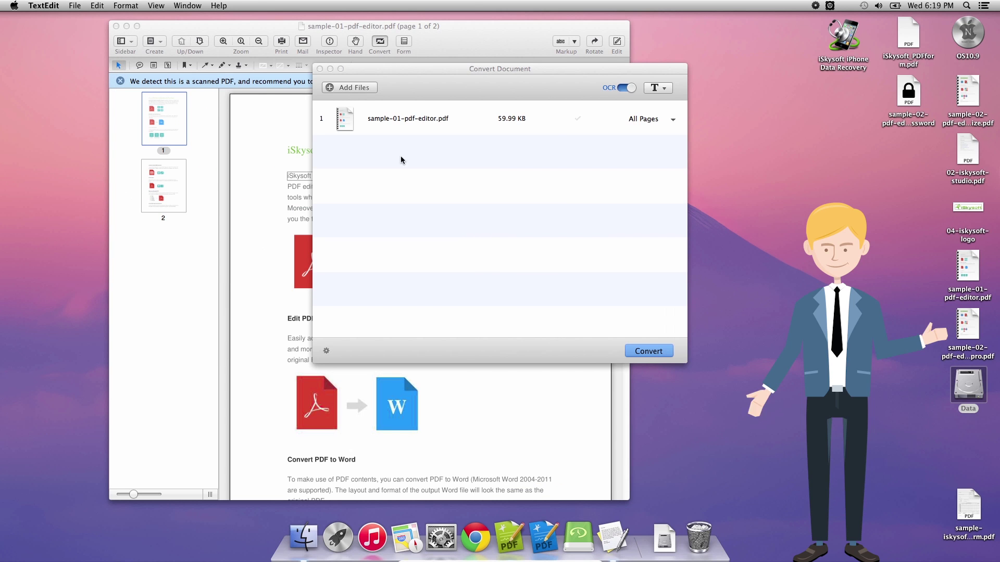
pyautogui.click(318, 69)
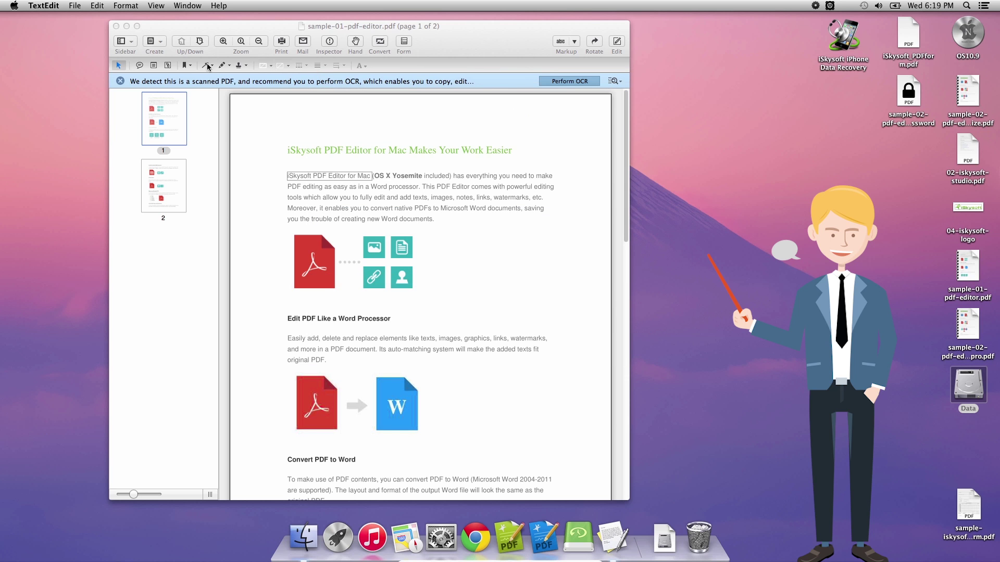
pyautogui.click(116, 26)
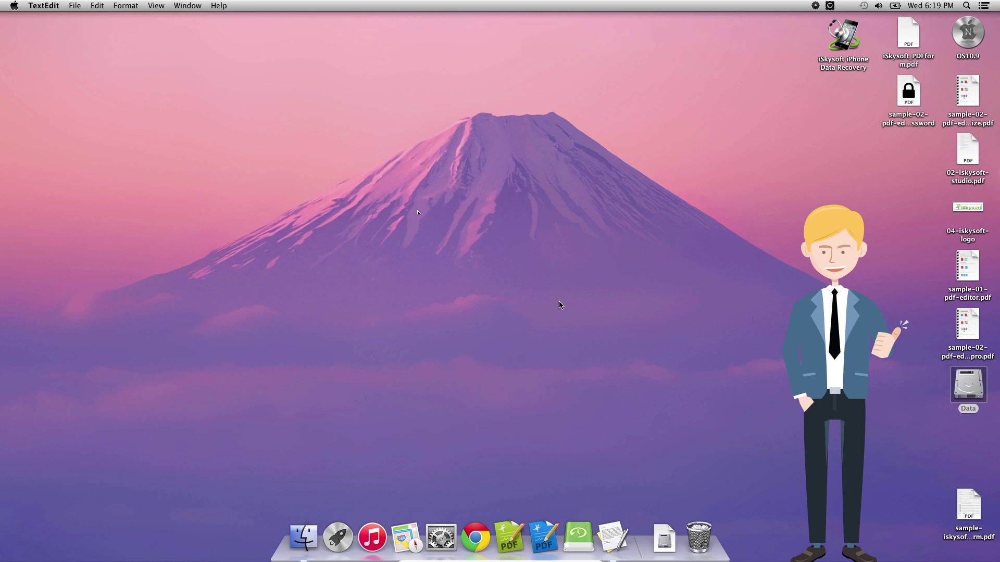